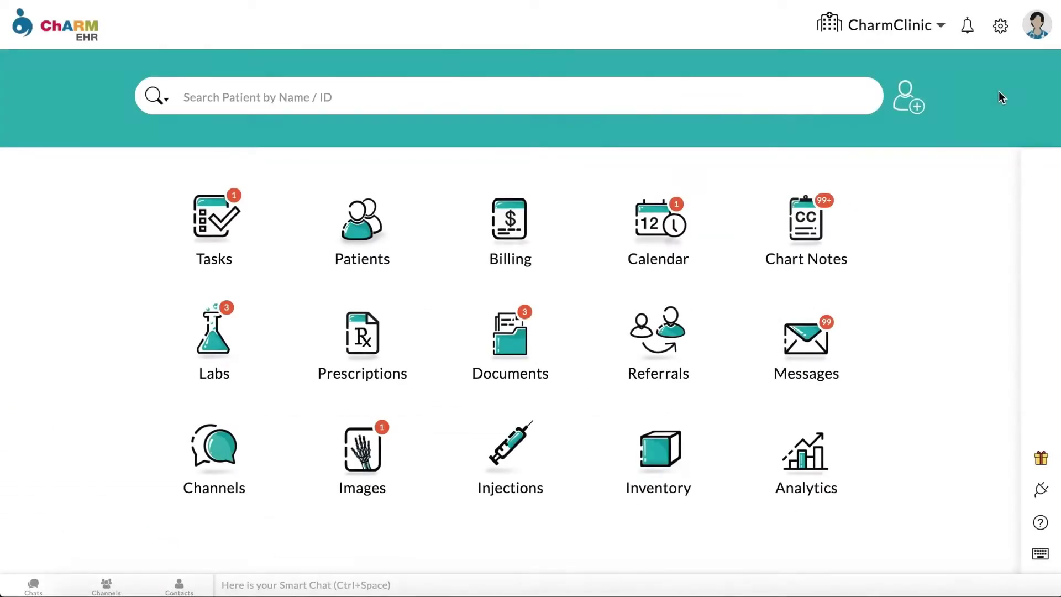
left_click(1001, 29)
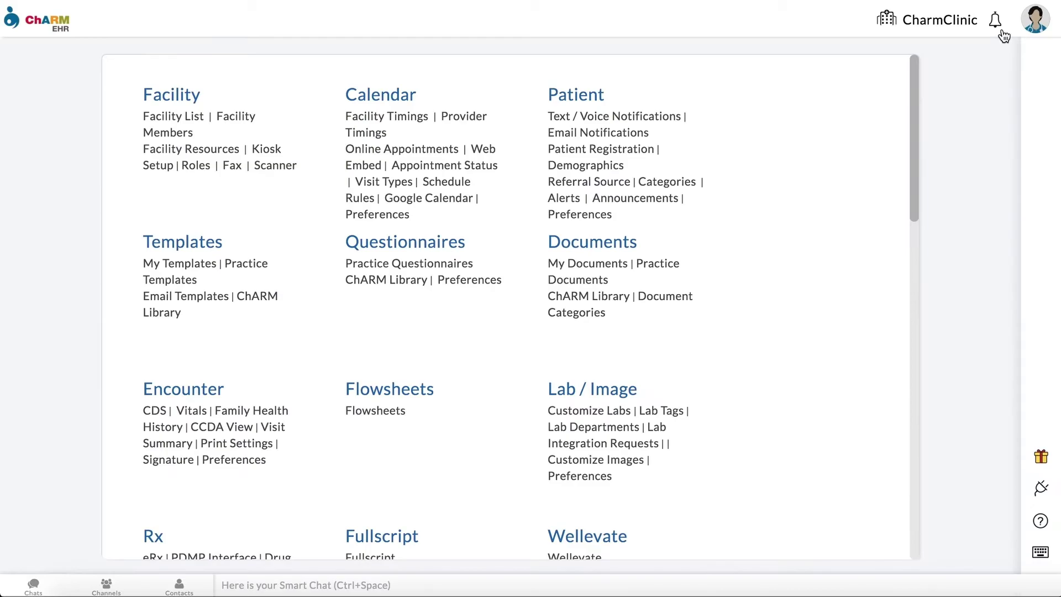
left_click(190, 464)
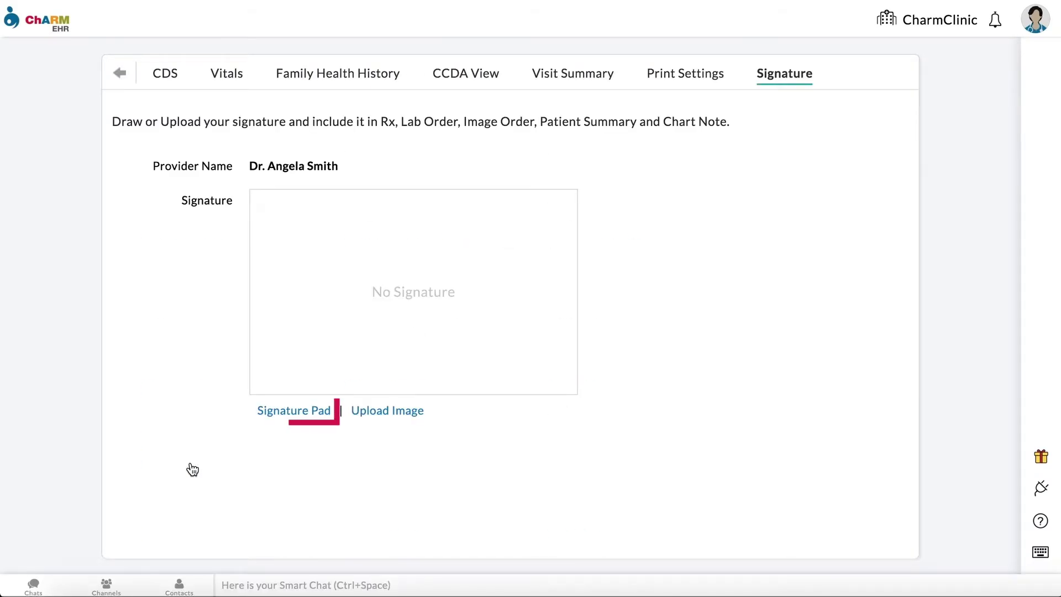
left_click(291, 412)
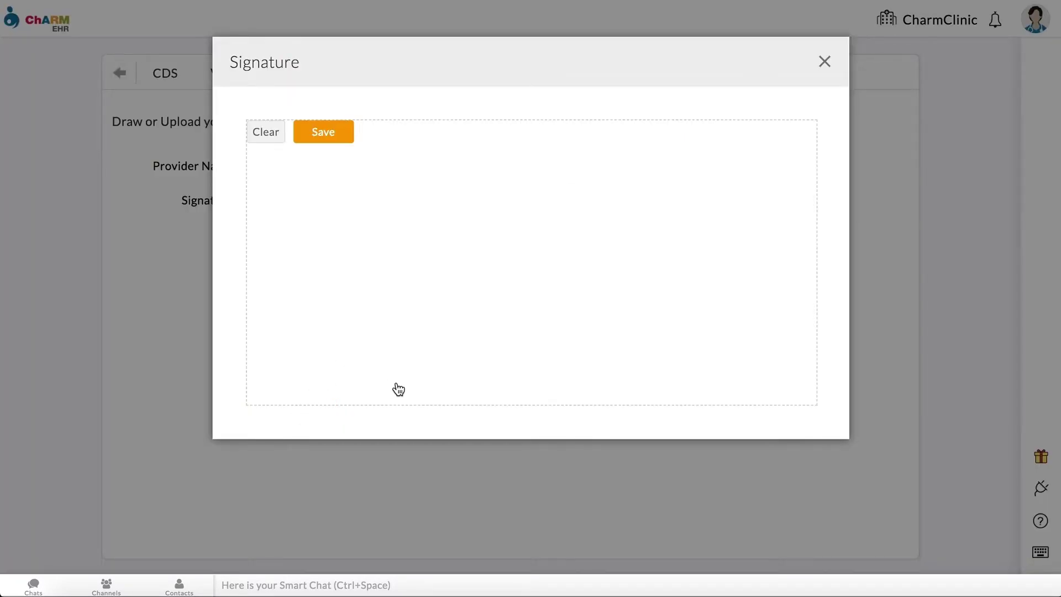
mouse_move(403, 390)
left_mouse_down()
mouse_move(470, 304)
mouse_move(514, 317)
left_mouse_up()
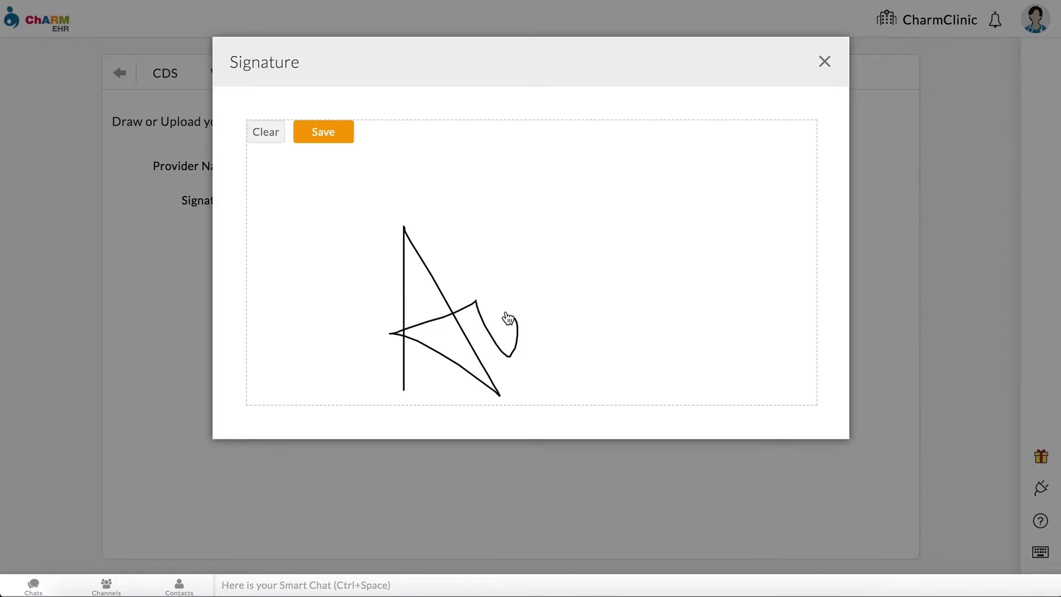
left_click(266, 133)
mouse_move(377, 368)
left_mouse_down()
mouse_move(376, 184)
mouse_move(359, 325)
mouse_move(481, 291)
mouse_move(569, 344)
mouse_move(603, 260)
mouse_move(618, 249)
mouse_move(654, 258)
left_mouse_up()
left_click(337, 135)
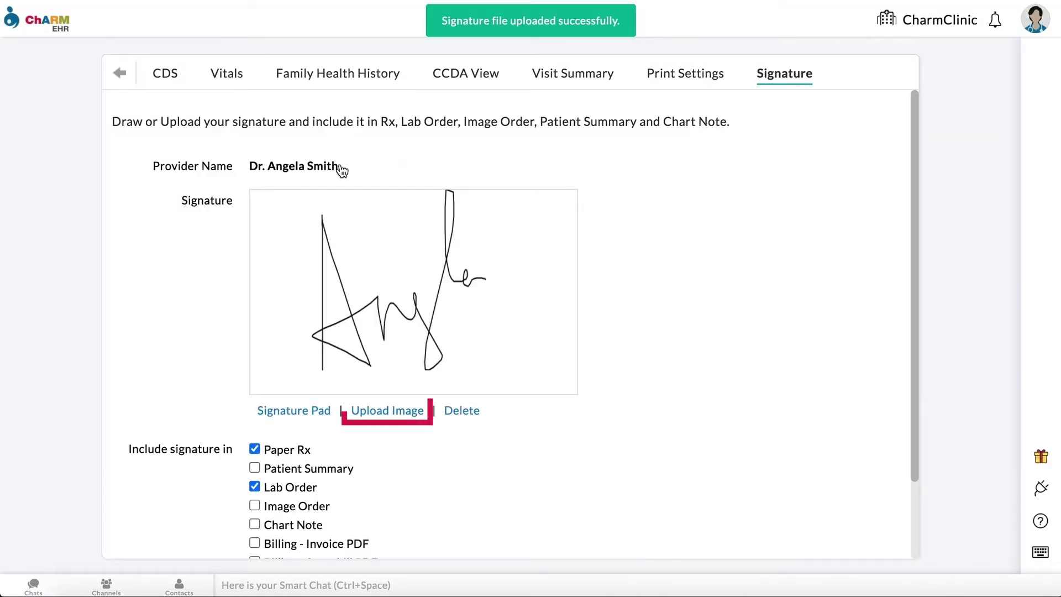
left_click(392, 414)
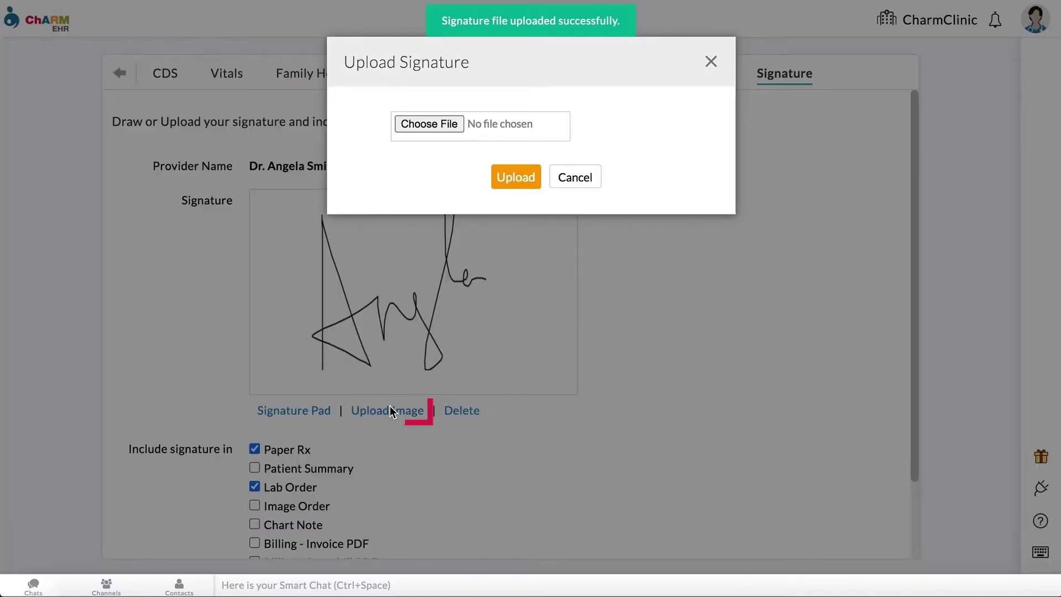
left_click(422, 125)
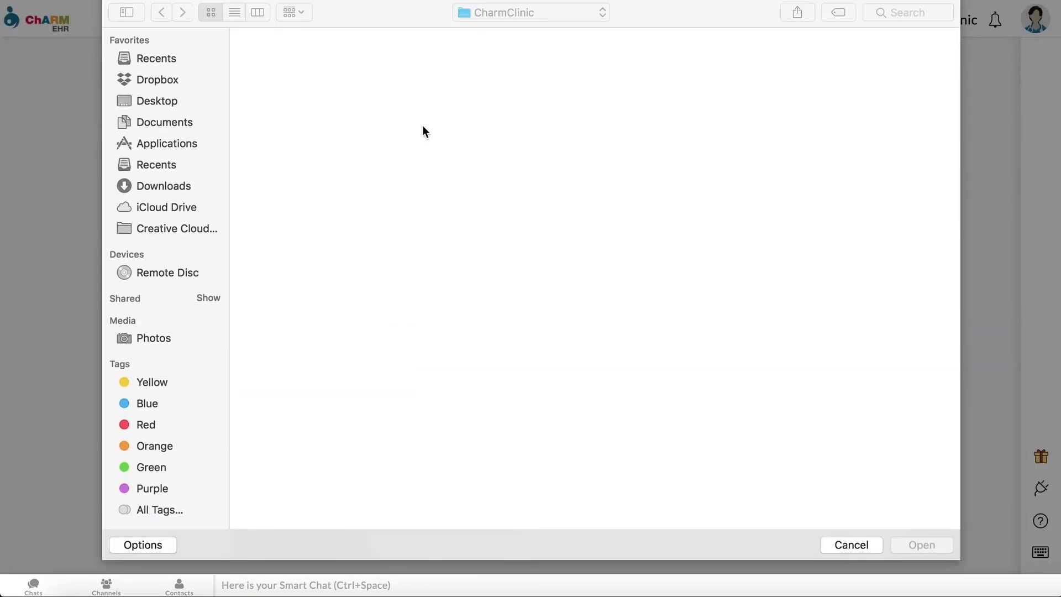
left_click(284, 84)
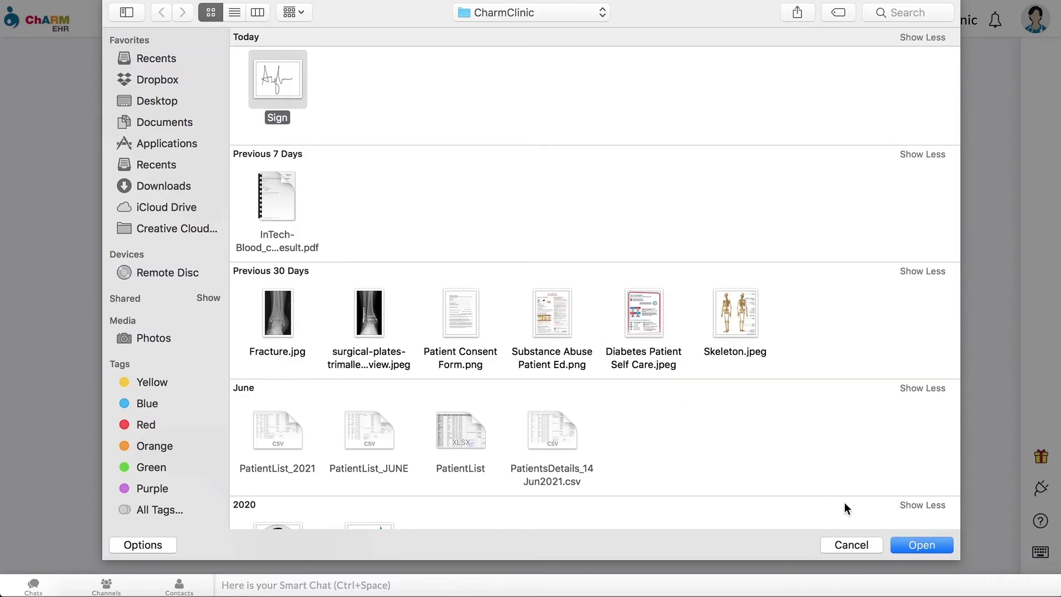
left_click(909, 542)
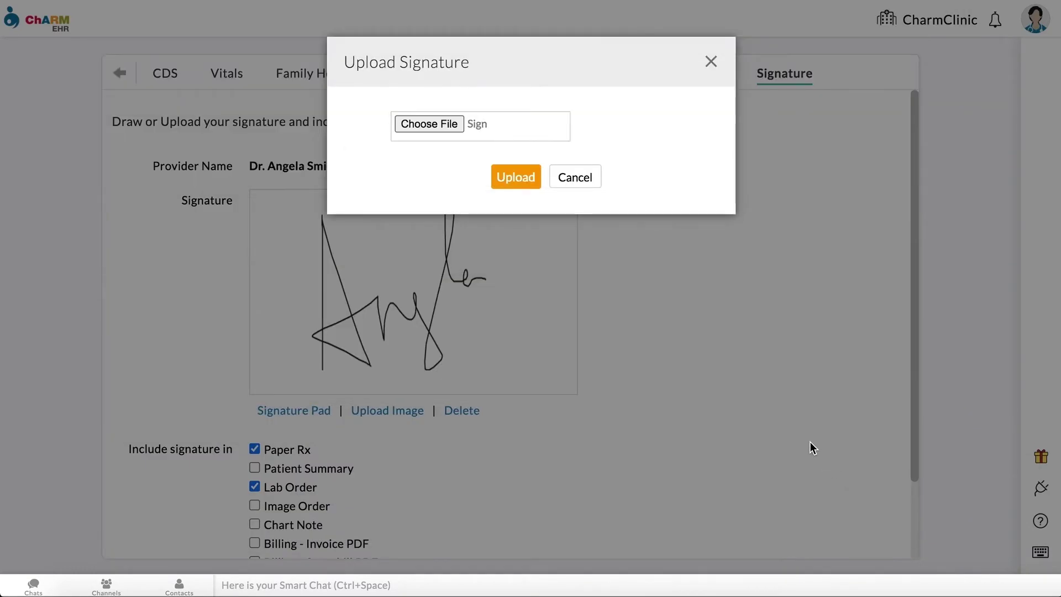
left_click(524, 187)
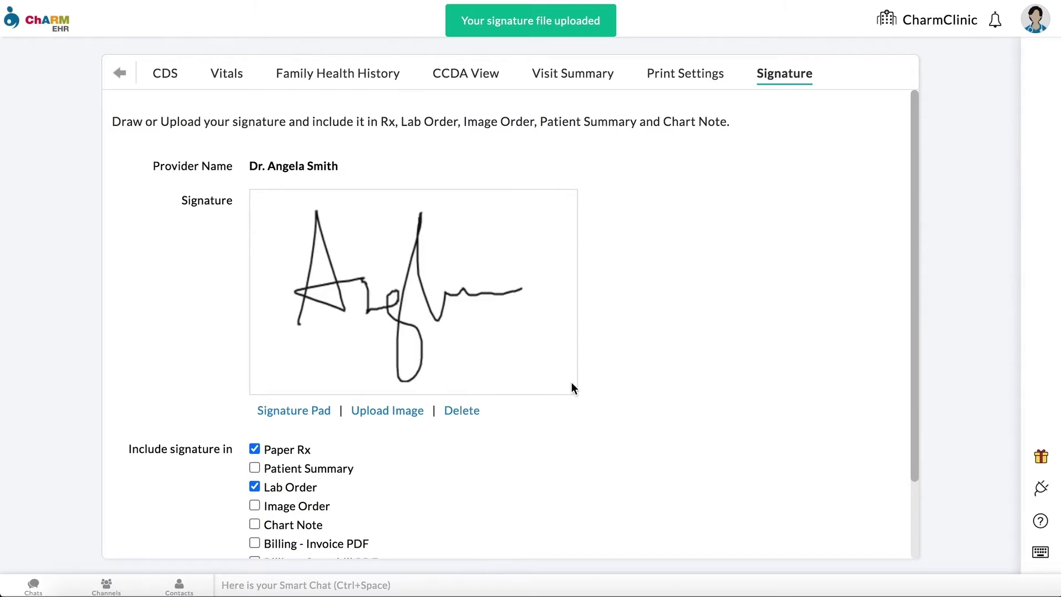
scroll(572, 396, "down", 3)
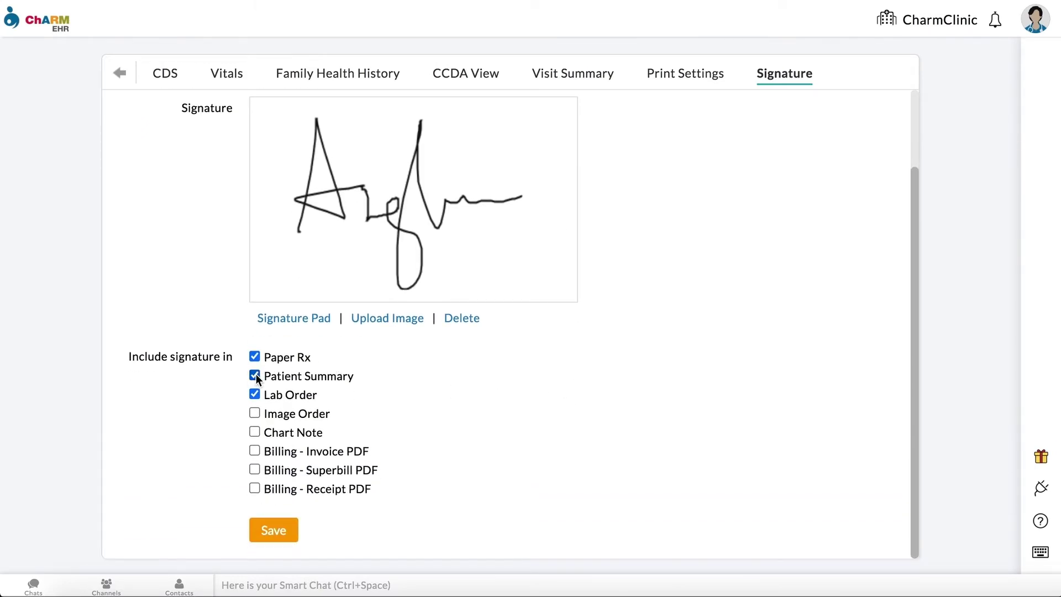
- Tick Billing - Invoice PDF among the signature documents and save the options
left_click(253, 452)
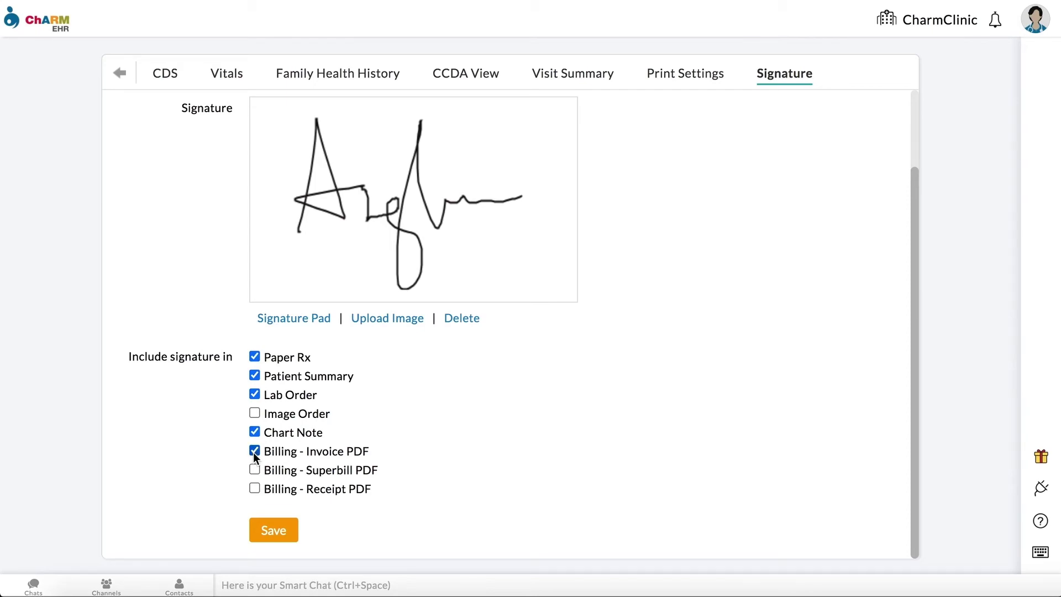
left_click(269, 534)
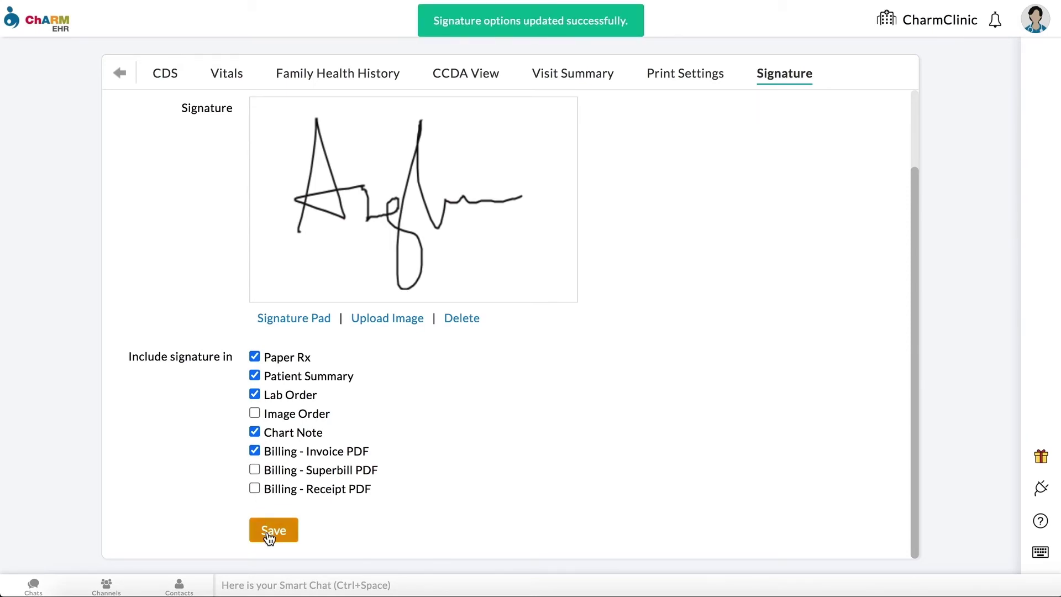